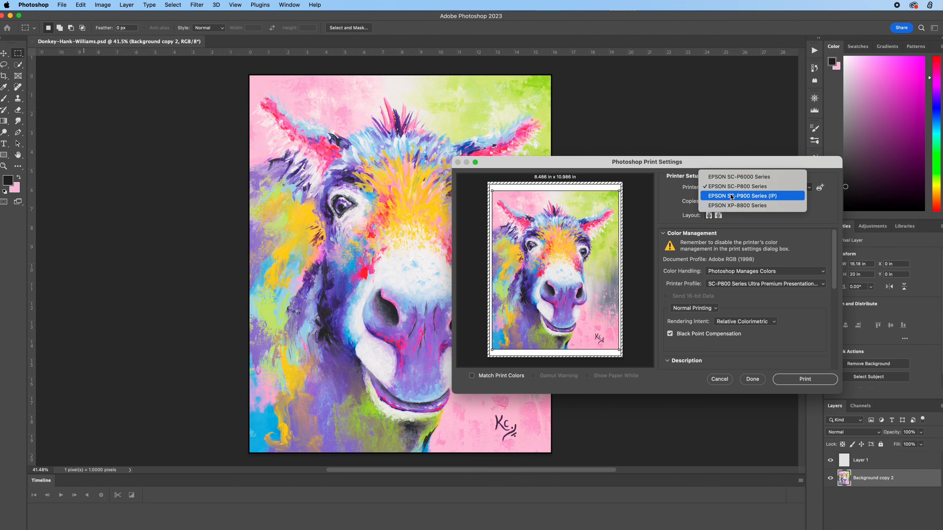
- Set up printing on the EPSON XP-8800 Series with Photoshop Manages Colors and the EPSON XP-8800 Matte printer profile
{"action": "left_click", "coordinate": [737, 207]}
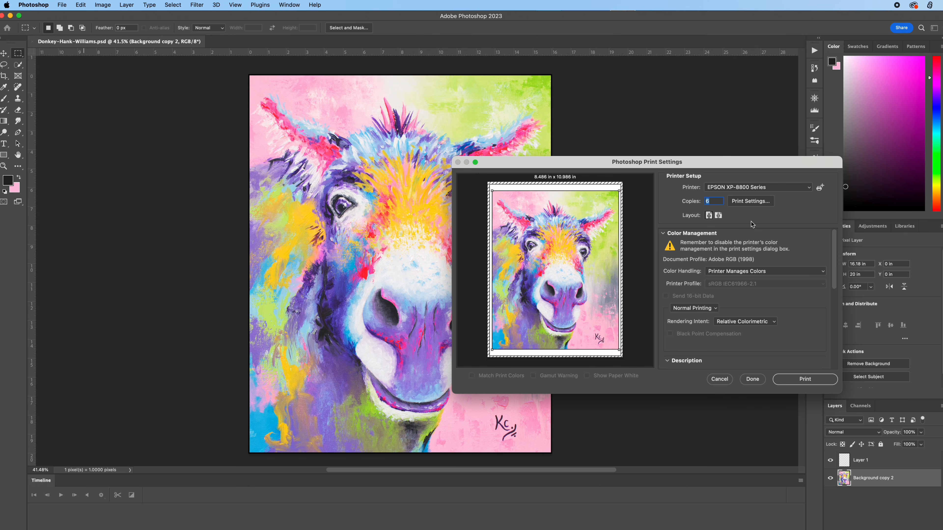
{"action": "left_click", "coordinate": [748, 275]}
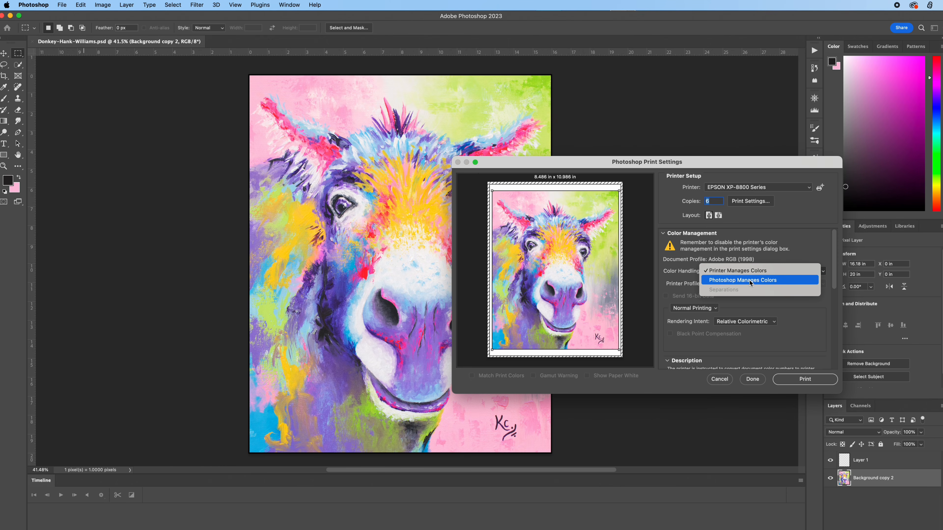
{"action": "left_click", "coordinate": [750, 281]}
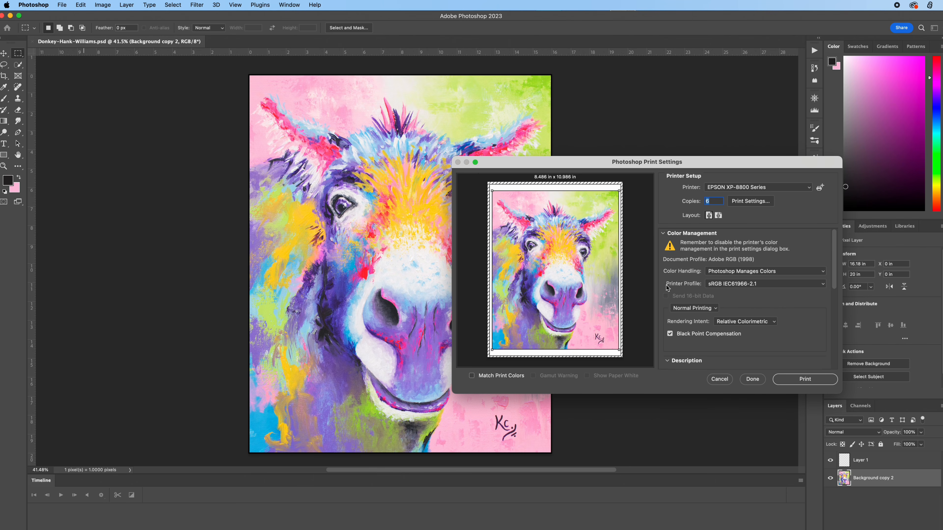
{"action": "left_click", "coordinate": [728, 285]}
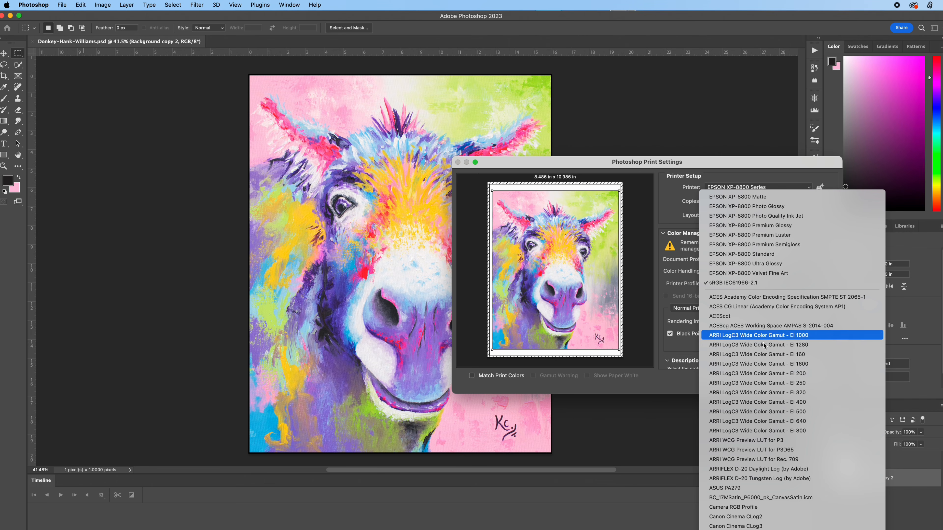
{"action": "left_click", "coordinate": [752, 197]}
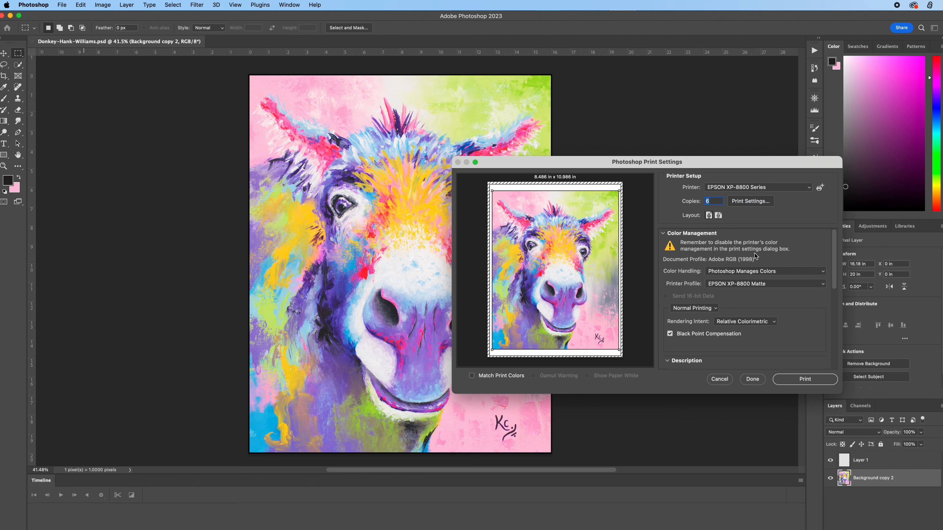
- Choose the standard US Letter paper size, not the borderless variant, in the printer's print settings
{"action": "left_click", "coordinate": [748, 201]}
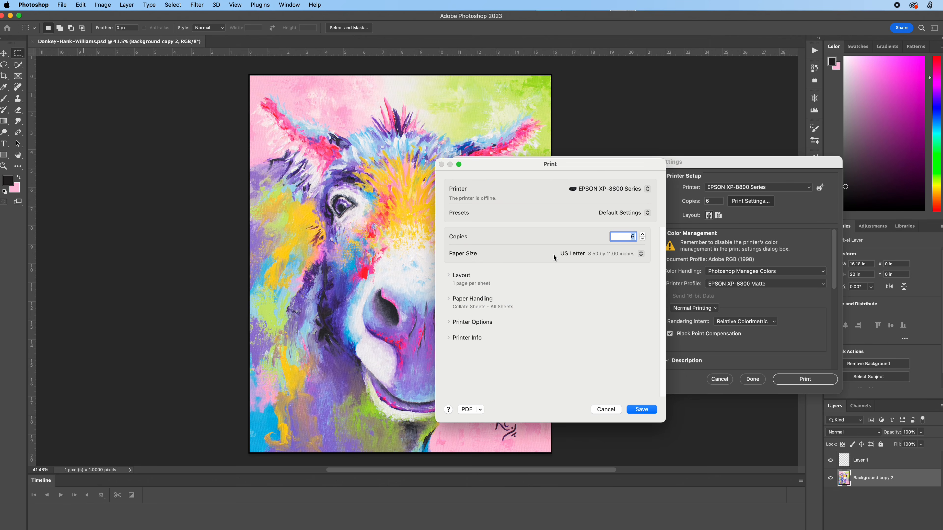
{"action": "left_click", "coordinate": [575, 253]}
{"action": "mouse_move", "coordinate": [691, 254]}
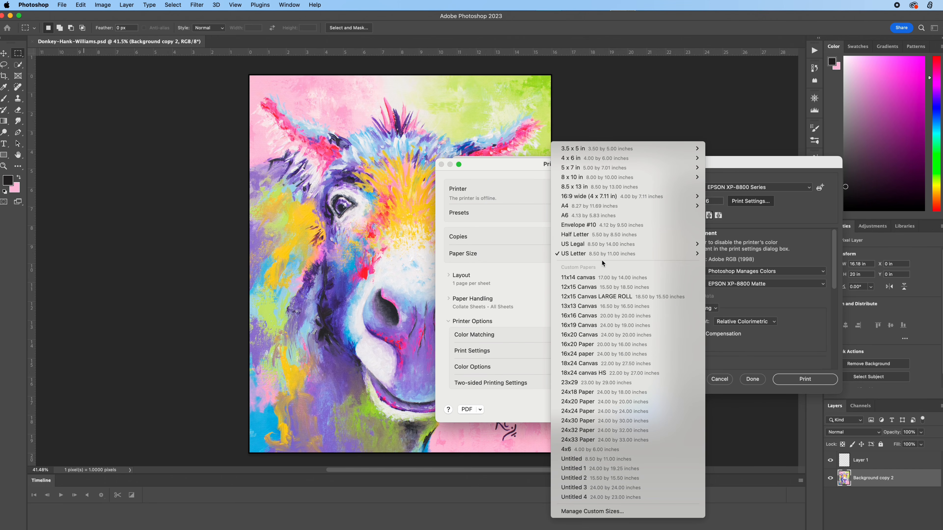
{"action": "mouse_move", "coordinate": [597, 151]}
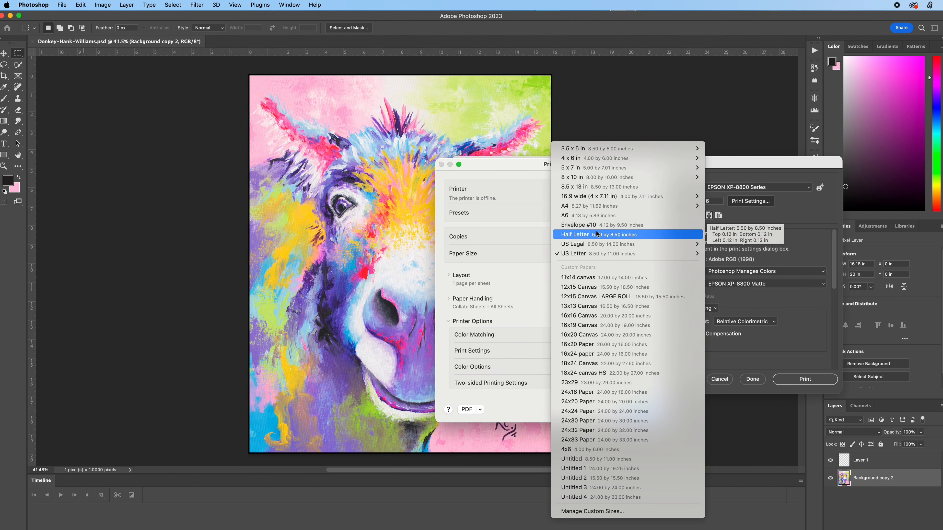
{"action": "mouse_move", "coordinate": [593, 249]}
{"action": "mouse_move", "coordinate": [644, 256]}
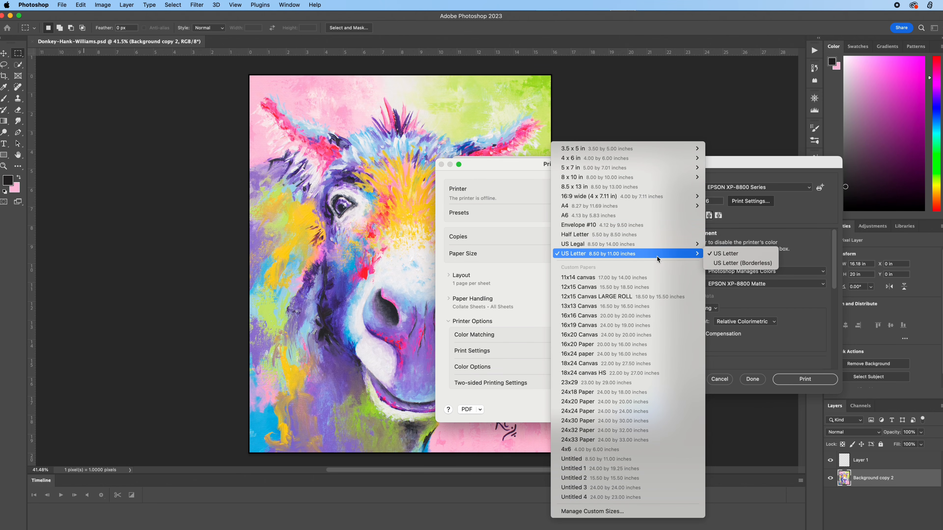
{"action": "left_click", "coordinate": [727, 255]}
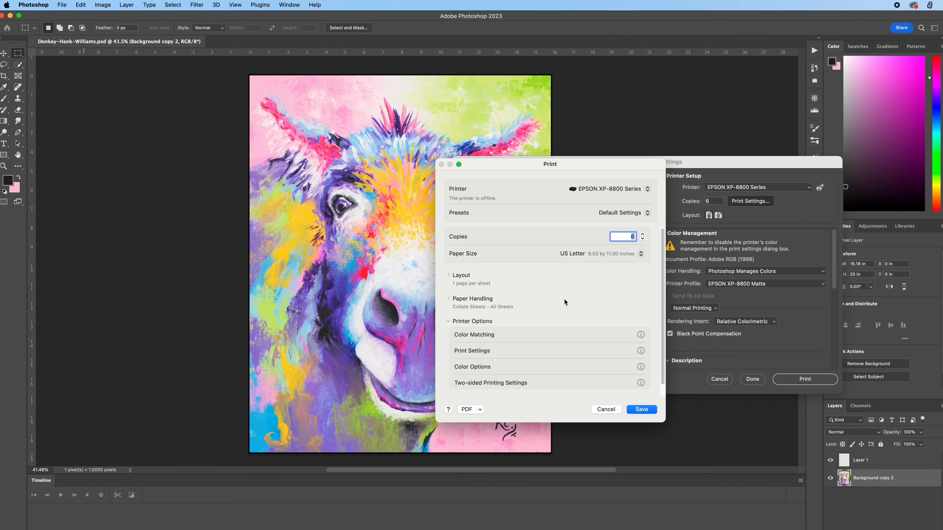
- Configure the printer options to use Cassette 2, Premium Presentation Paper Matte media and Quality print quality
{"action": "left_click", "coordinate": [468, 323]}
{"action": "left_click", "coordinate": [467, 324]}
{"action": "left_click", "coordinate": [471, 350]}
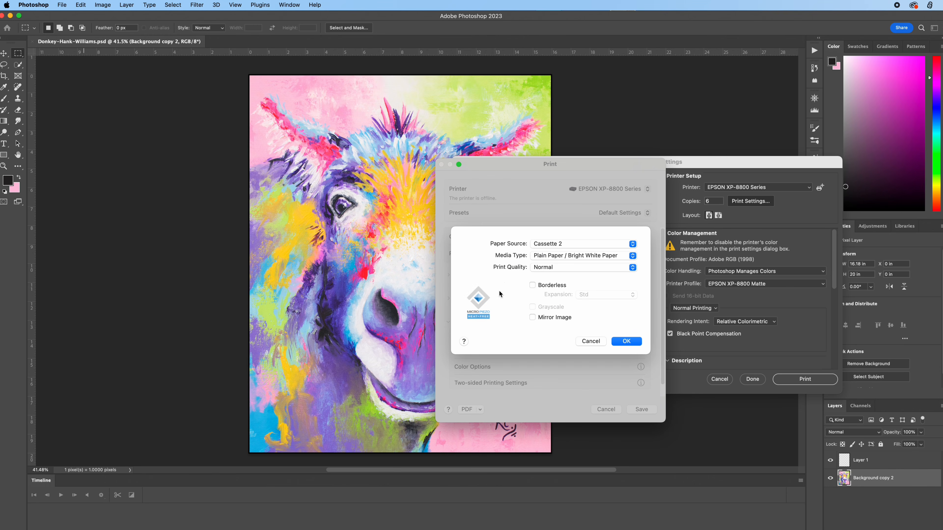
{"action": "left_click", "coordinate": [542, 246]}
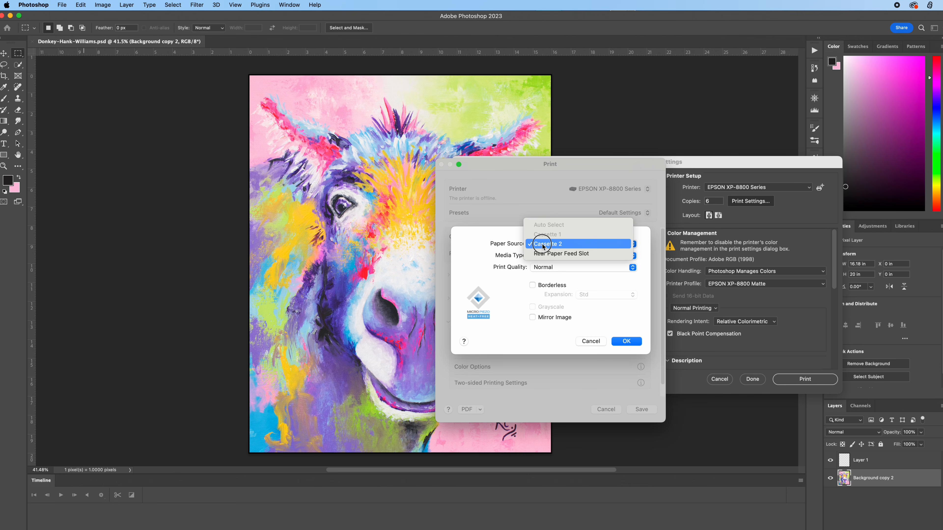
{"action": "left_click", "coordinate": [542, 247]}
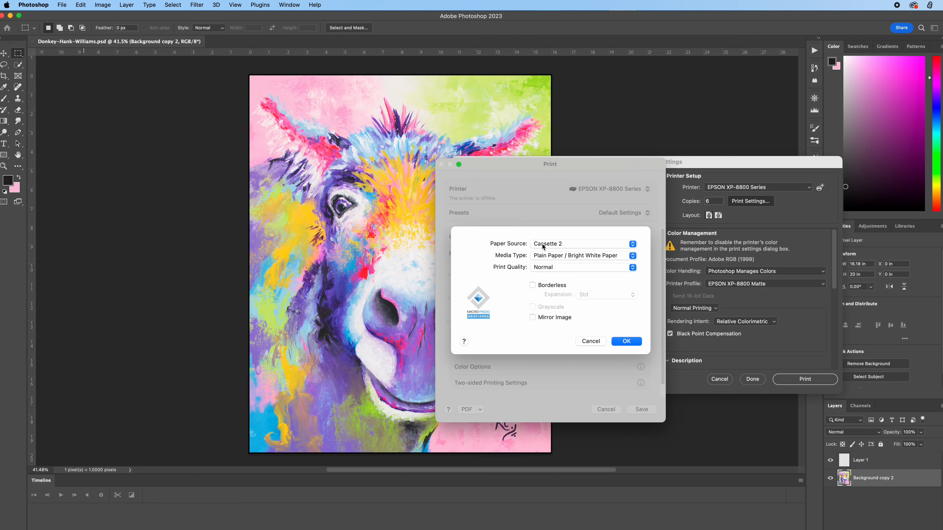
{"action": "left_click", "coordinate": [542, 258]}
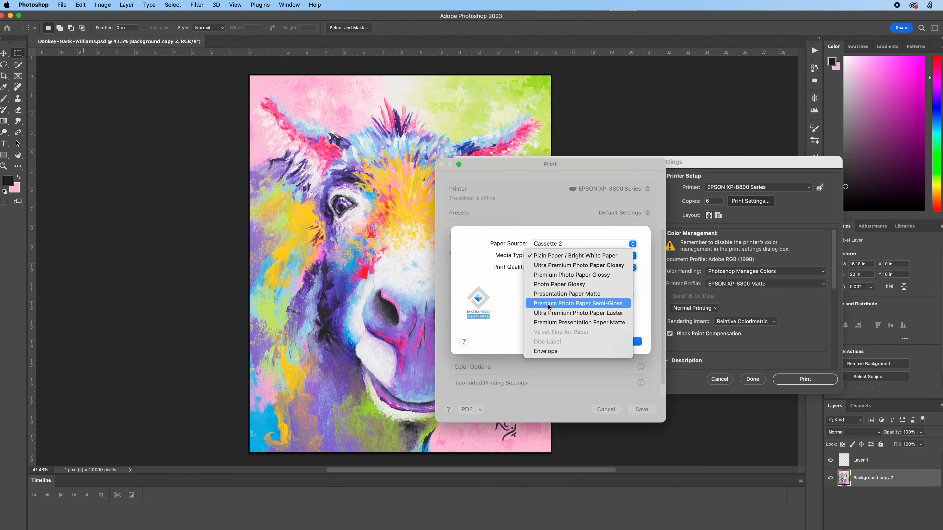
{"action": "left_click", "coordinate": [549, 323]}
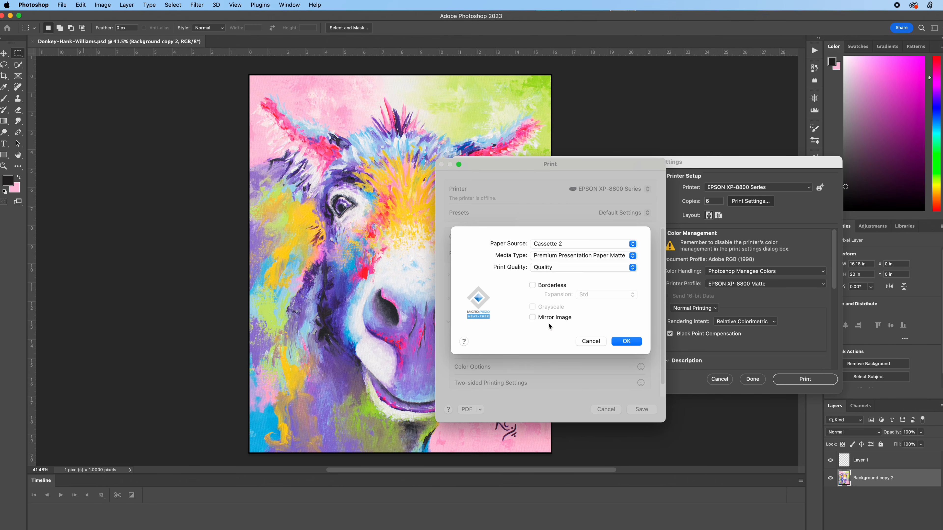
{"action": "left_click", "coordinate": [552, 267]}
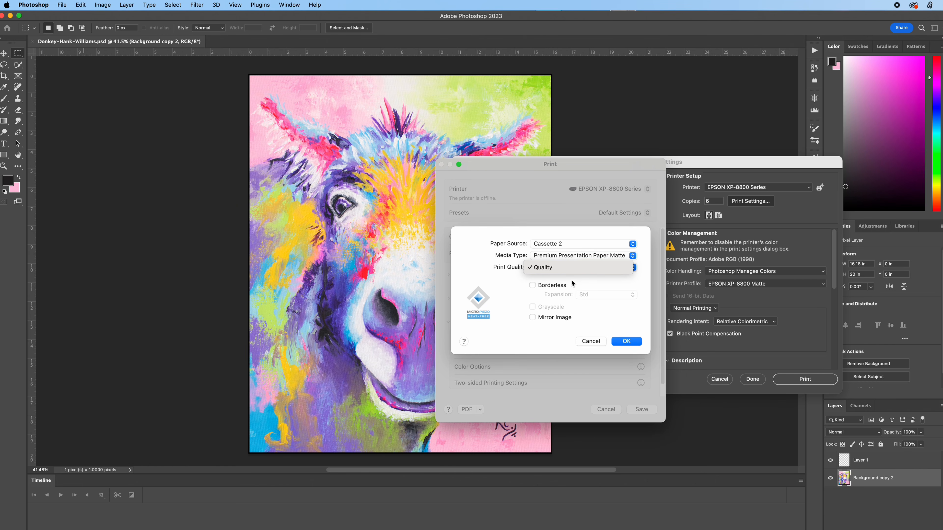
{"action": "left_click", "coordinate": [566, 268]}
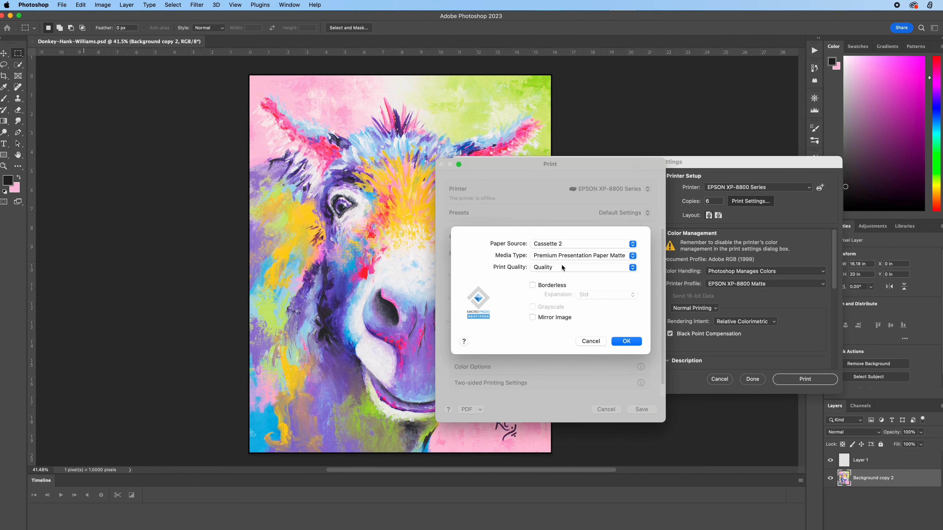
- Try the Photo Paper Glossy media type with the Best Quality print quality
{"action": "left_click", "coordinate": [564, 256]}
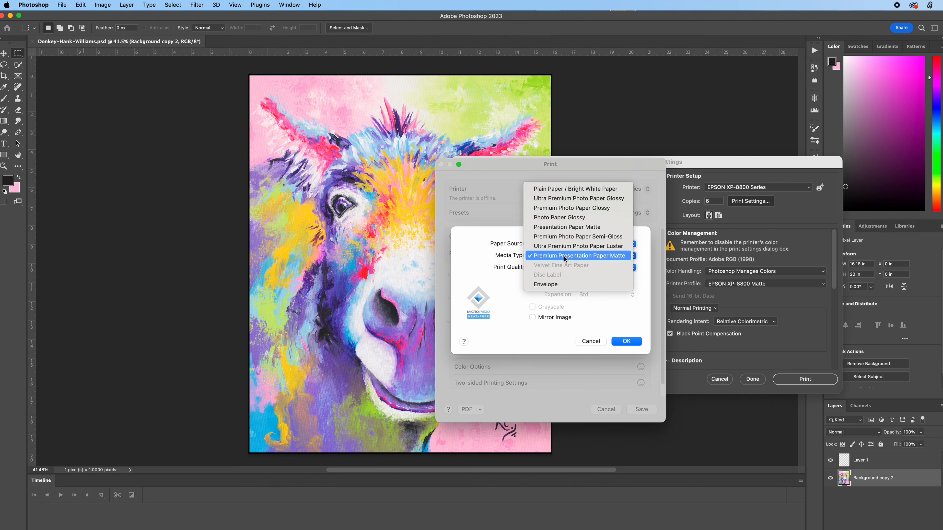
{"action": "left_click", "coordinate": [567, 218]}
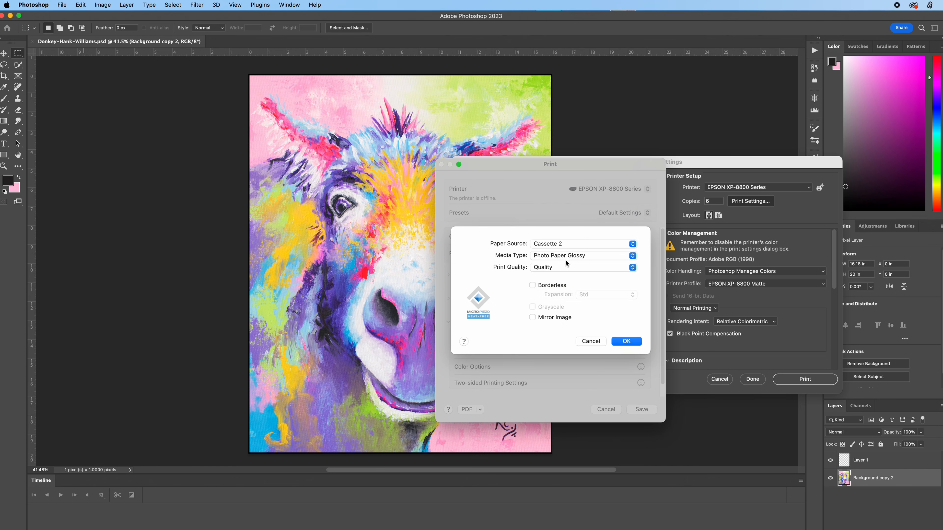
{"action": "left_click", "coordinate": [560, 266]}
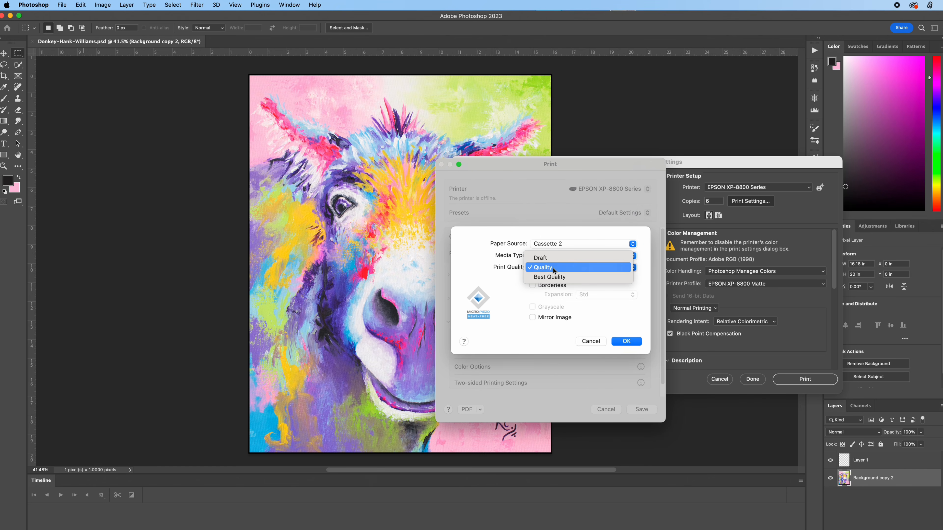
{"action": "left_click", "coordinate": [555, 278]}
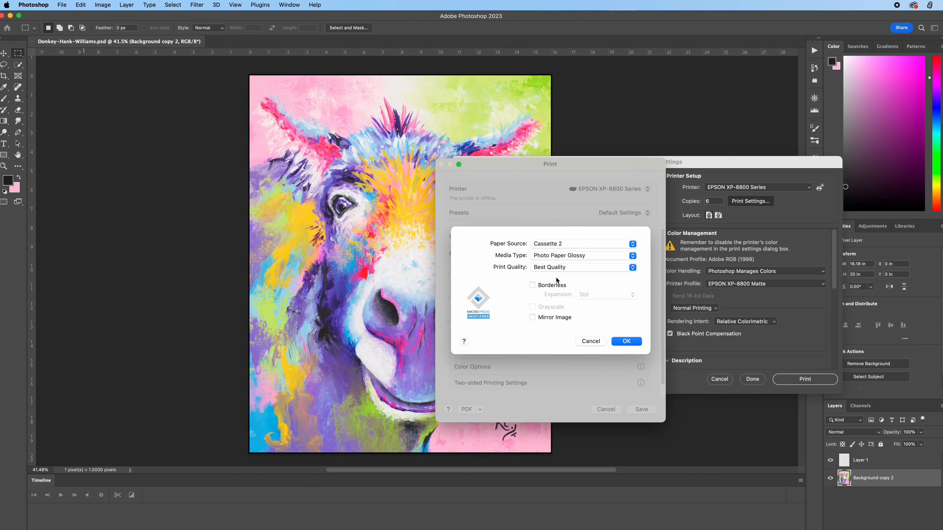
- Set the media type back to Premium Presentation Paper Matte and save the printer's print settings
{"action": "left_click", "coordinate": [561, 257]}
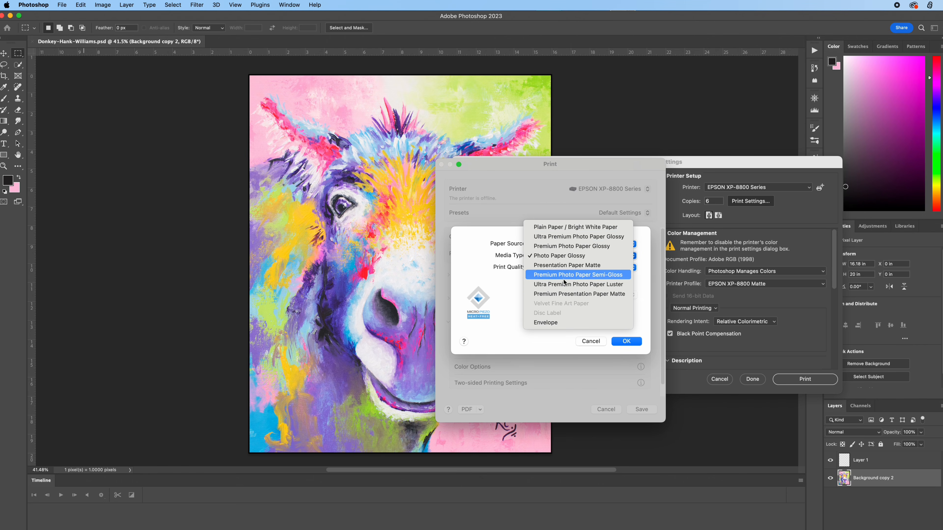
{"action": "left_click", "coordinate": [562, 294]}
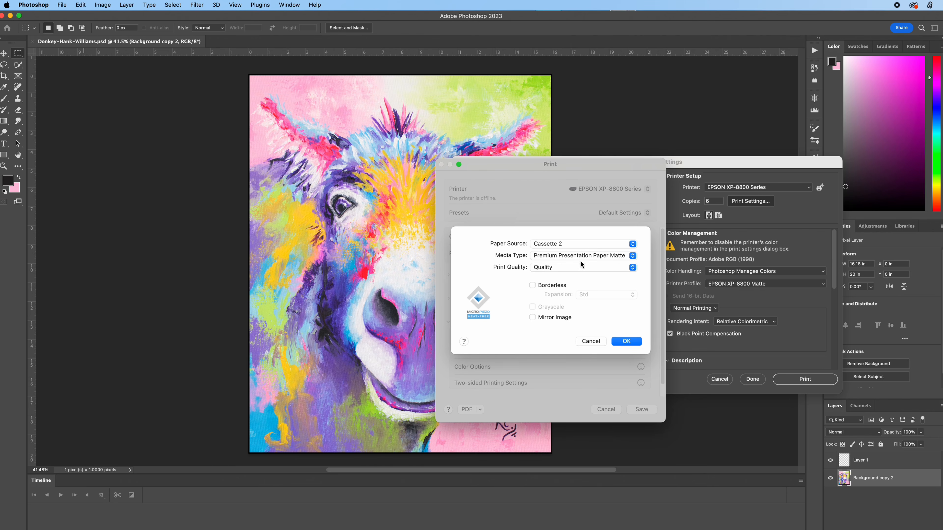
{"action": "left_click", "coordinate": [623, 342]}
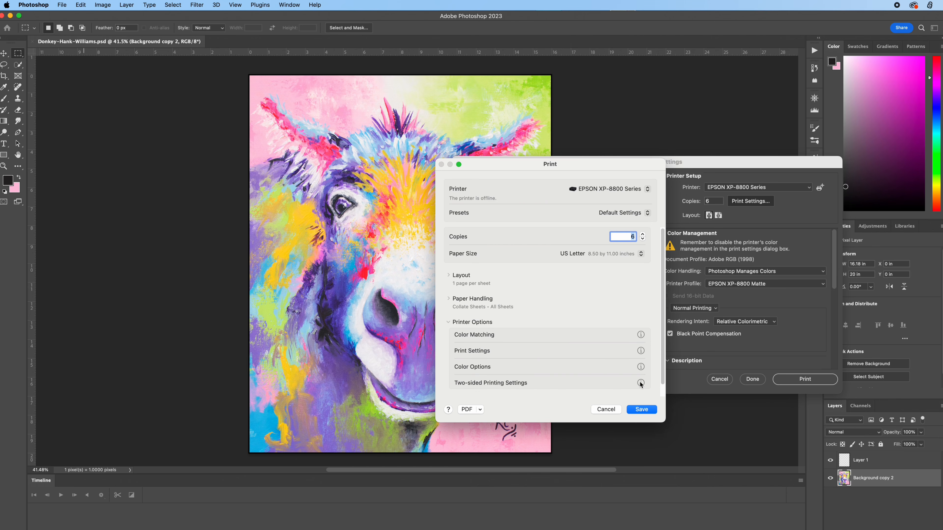
{"action": "left_click", "coordinate": [646, 410]}
- Center the image on the page and set its scaled print width to 8 inches
{"action": "left_click_drag", "start_coordinate": [838, 254], "coordinate": [840, 304]}
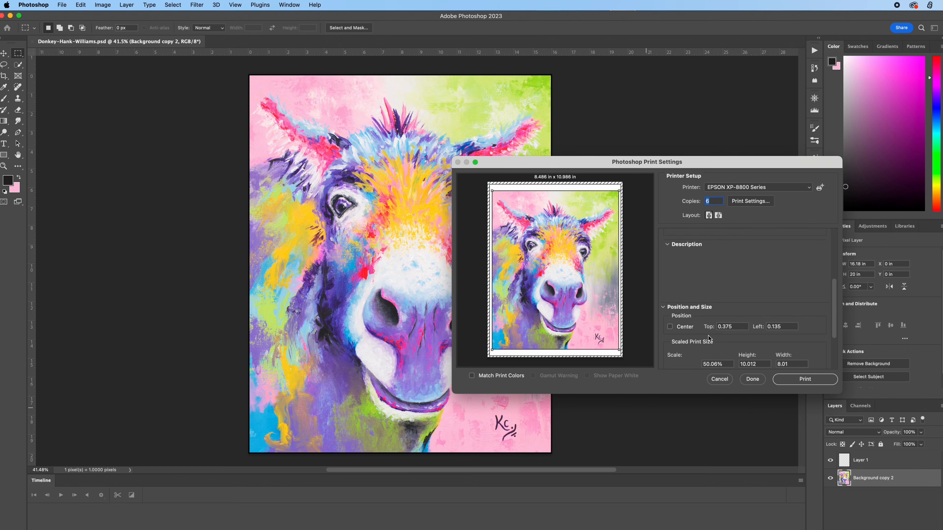
{"action": "left_click", "coordinate": [670, 327]}
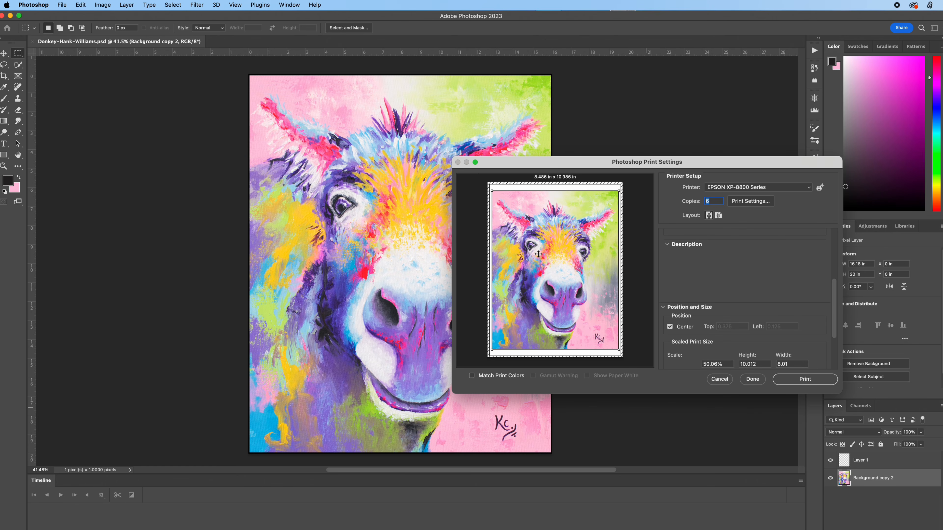
{"action": "scroll", "coordinate": [806, 312], "scroll_direction": "down", "scroll_amount": 1}
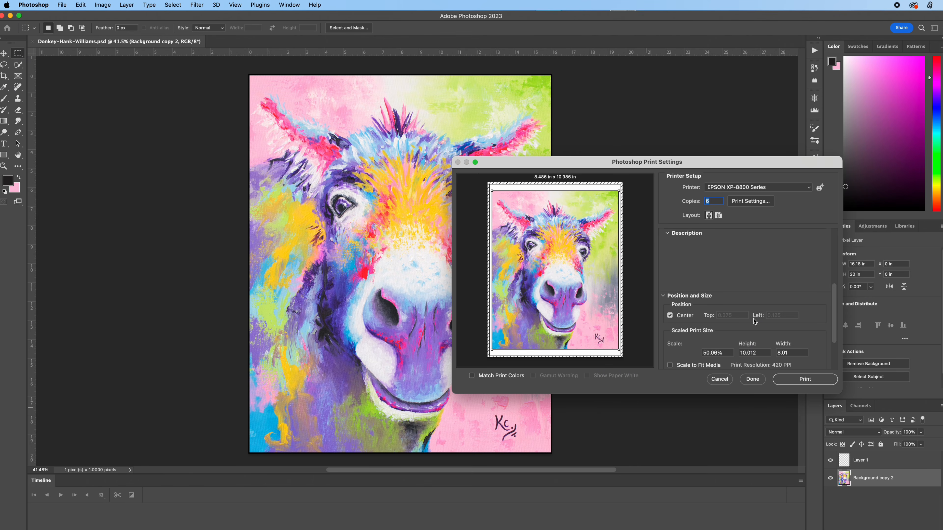
{"action": "scroll", "coordinate": [671, 298], "scroll_direction": "down", "scroll_amount": 3}
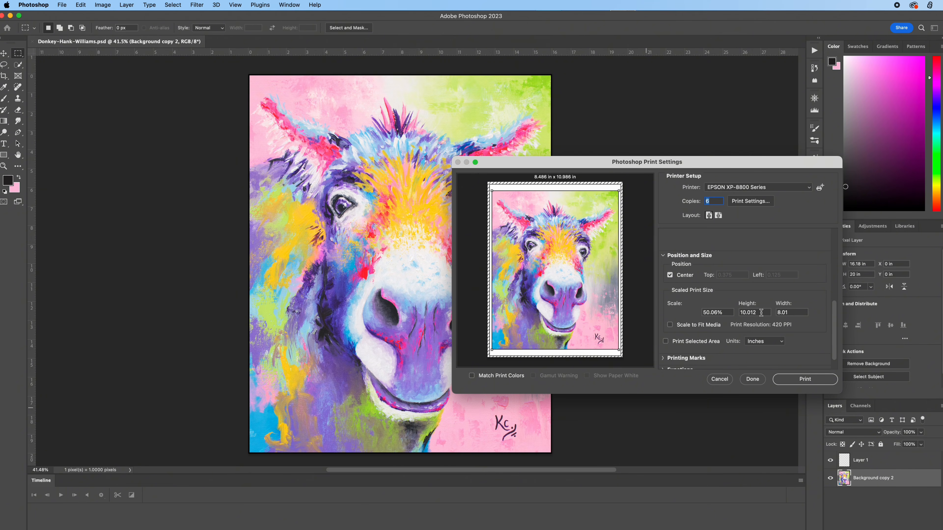
{"action": "left_click_drag", "start_coordinate": [792, 313], "coordinate": [771, 312]}
{"action": "type", "text": "8"}
- Try a 5-inch print width and Scale to Fit Media, and return the width to 8 inches
{"action": "double_click", "coordinate": [776, 313]}
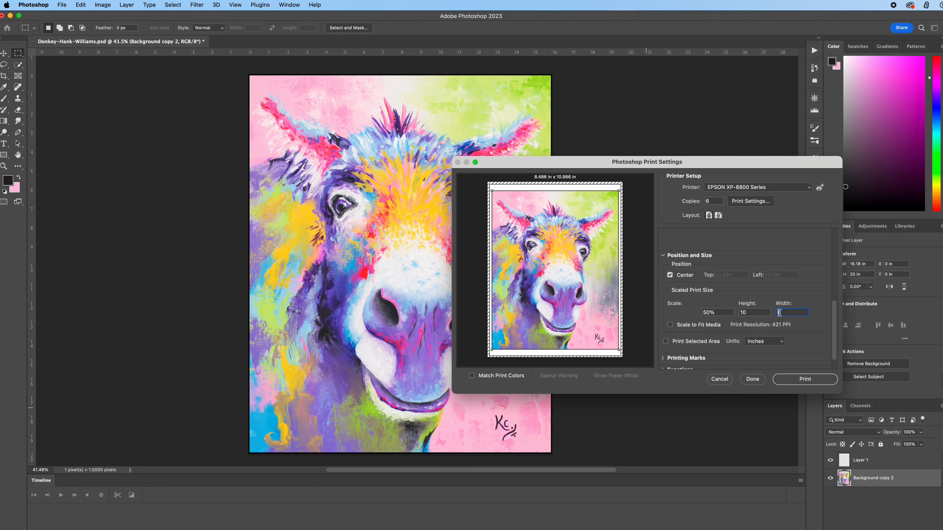
{"action": "type", "text": "5"}
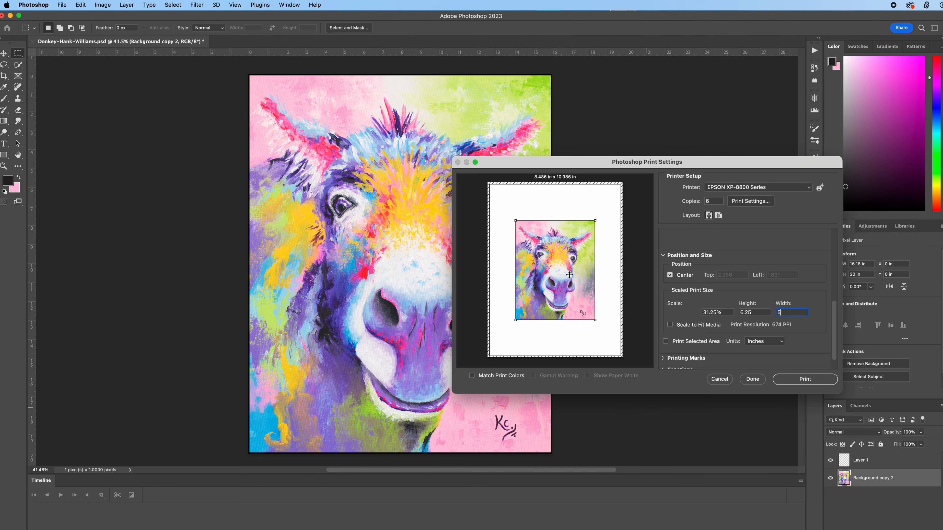
{"action": "left_click", "coordinate": [671, 325]}
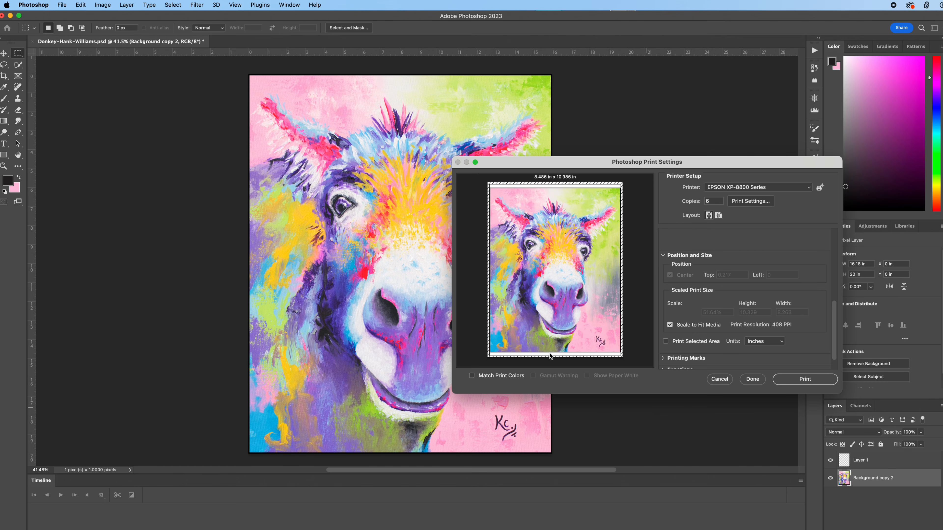
{"action": "left_click", "coordinate": [670, 325]}
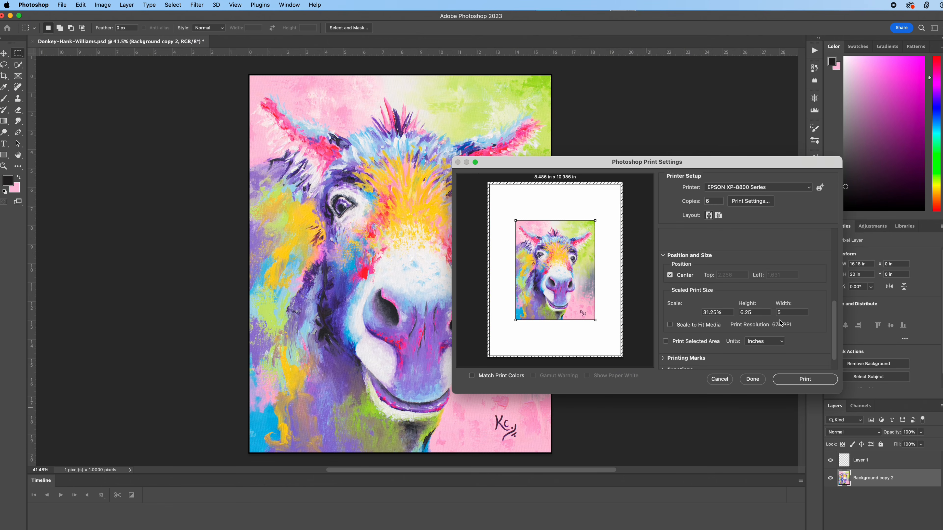
{"action": "double_click", "coordinate": [784, 313]}
{"action": "type", "text": "8"}
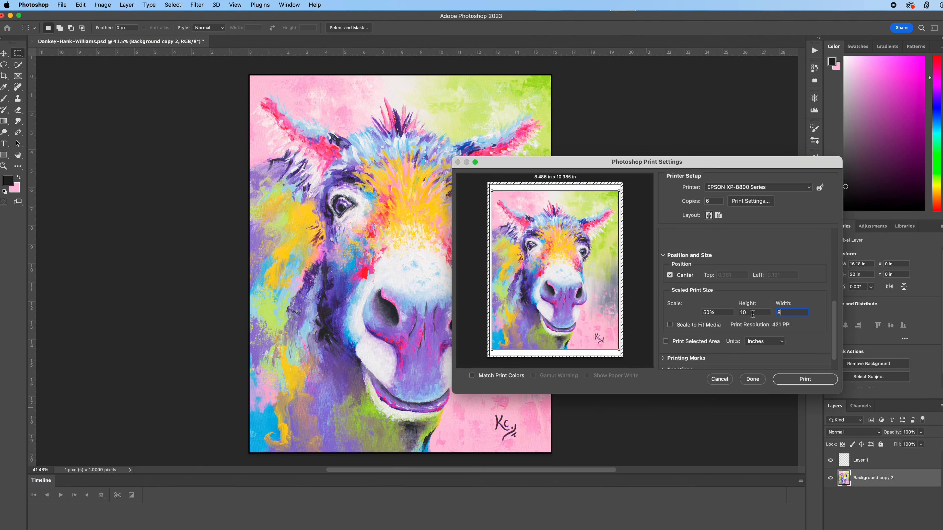
- Set the number of copies to 1 and send the image to the printer
{"action": "double_click", "coordinate": [707, 201]}
{"action": "type", "text": "1"}
{"action": "left_click", "coordinate": [799, 383]}
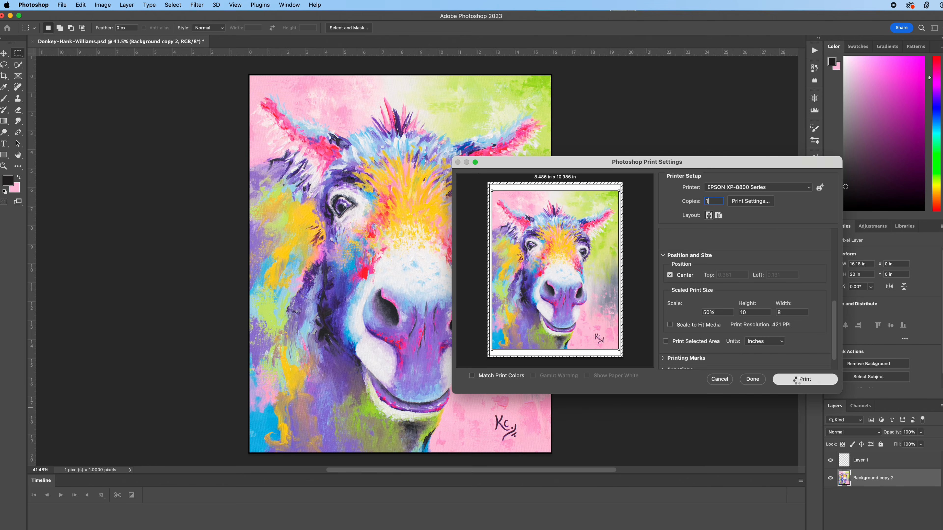